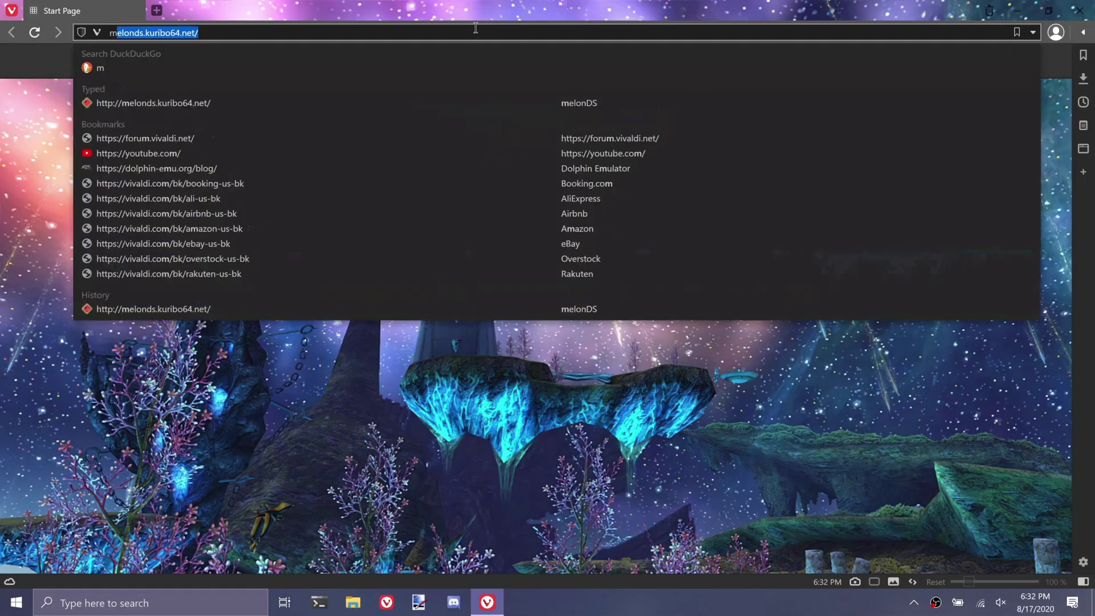
text(melonds)
Download the melonDS 0.8.3 Windows 64-bit archive and show it in its Downloads folder
key(Return)
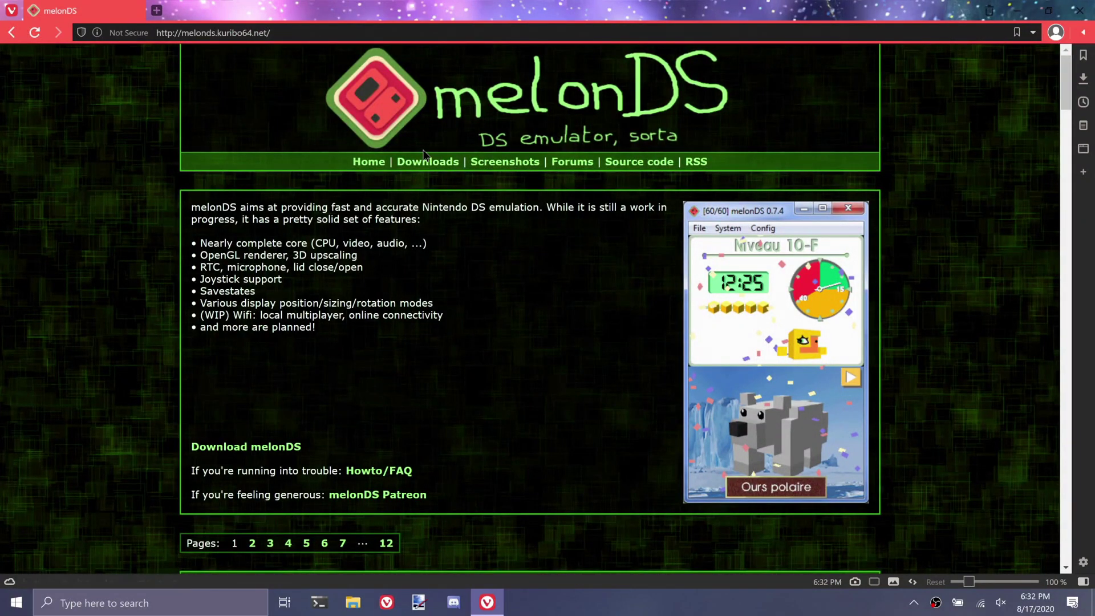
click(426, 168)
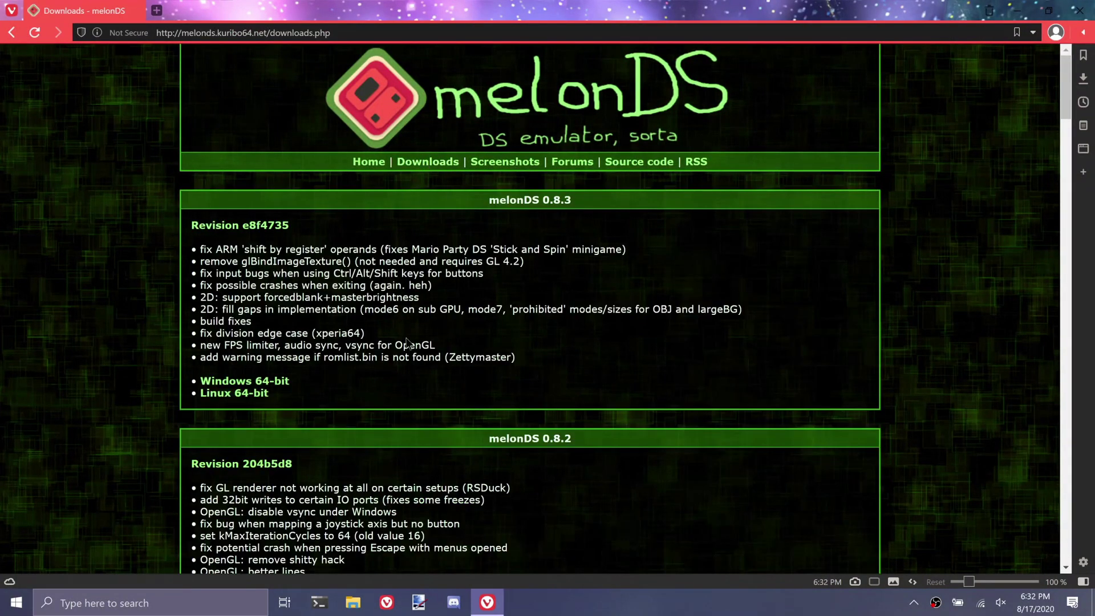
click(267, 387)
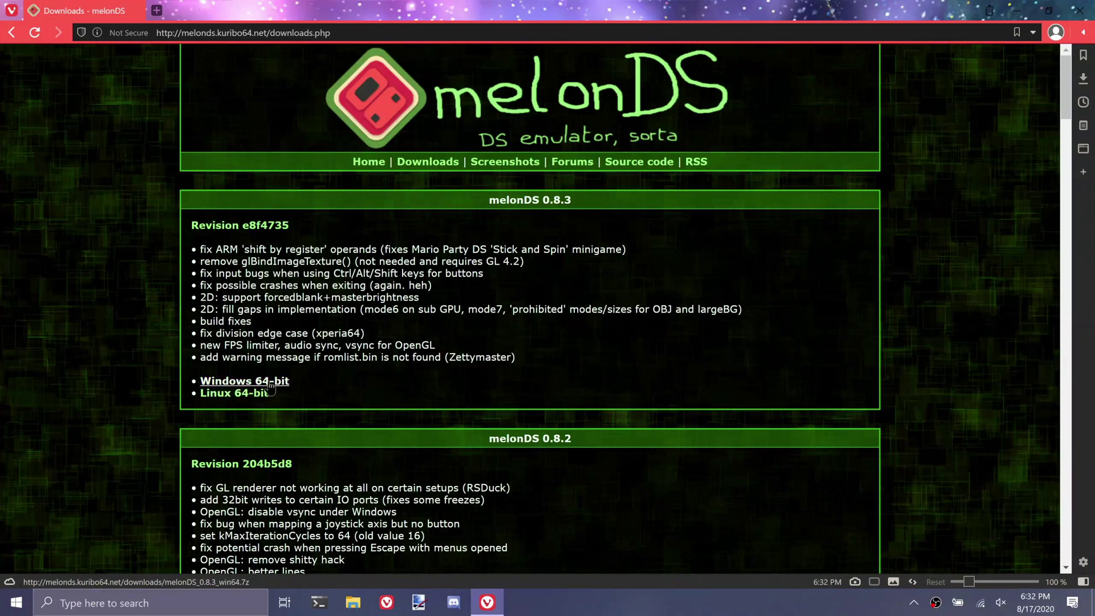
click(434, 162)
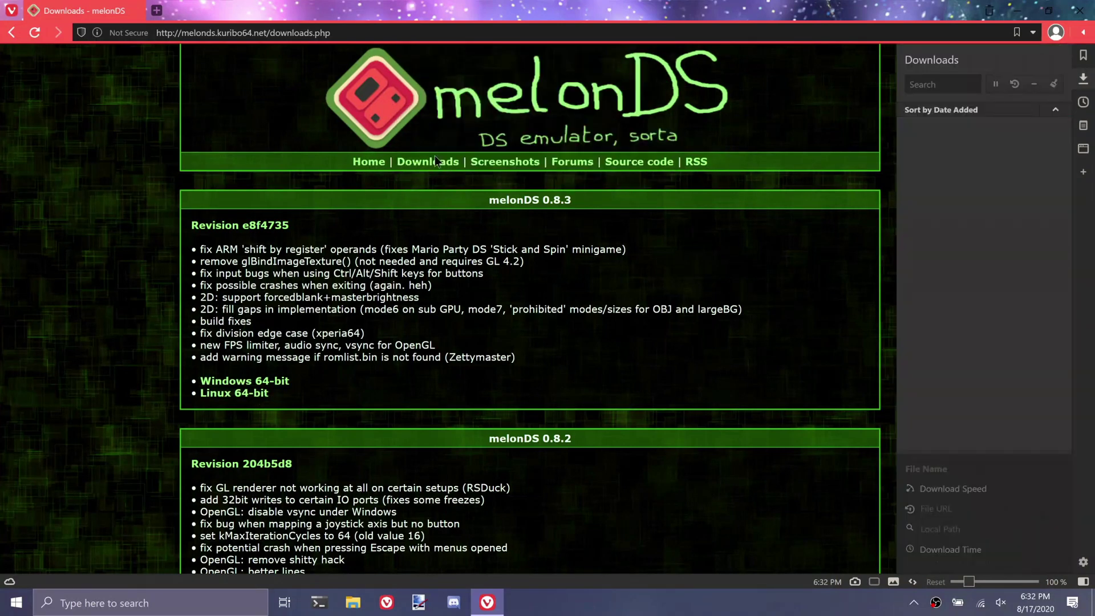
right_click(976, 133)
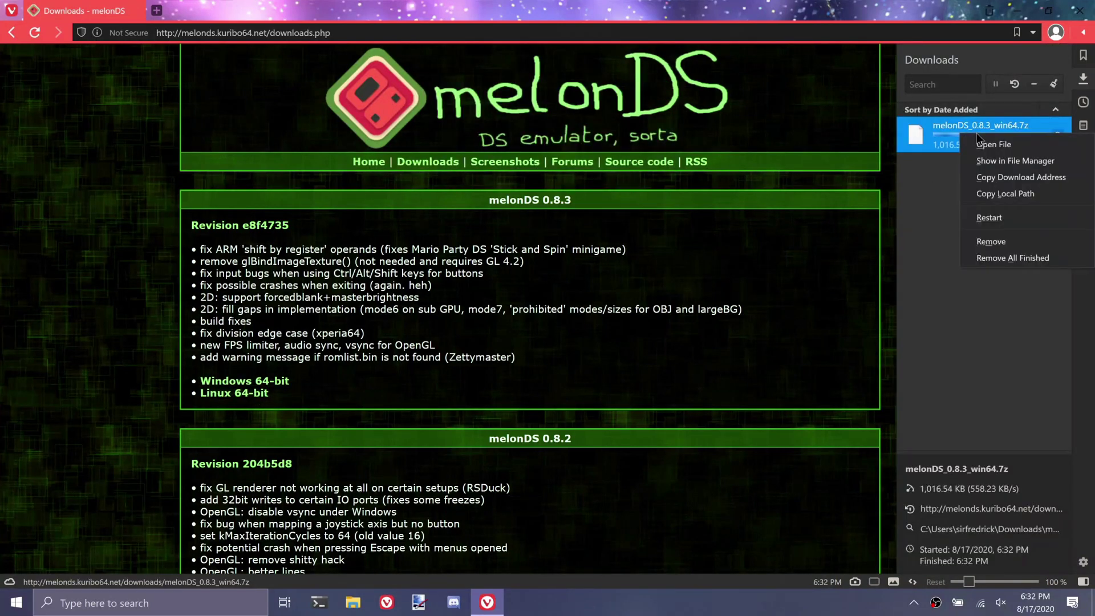
click(992, 163)
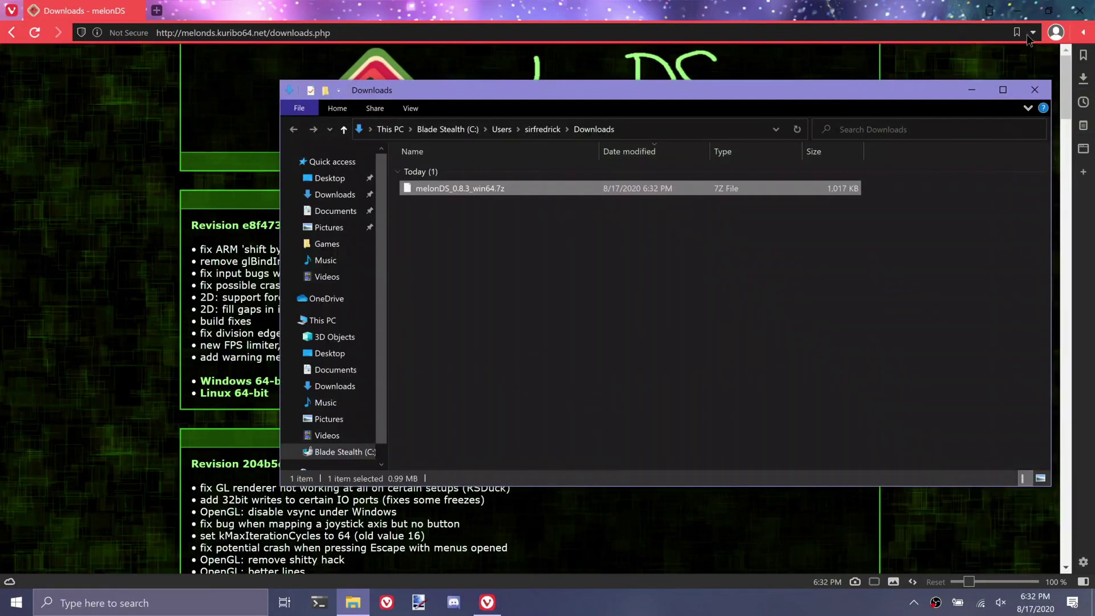
Move the melonDS archive onto the desktop and extract it into its own folder
click(1018, 12)
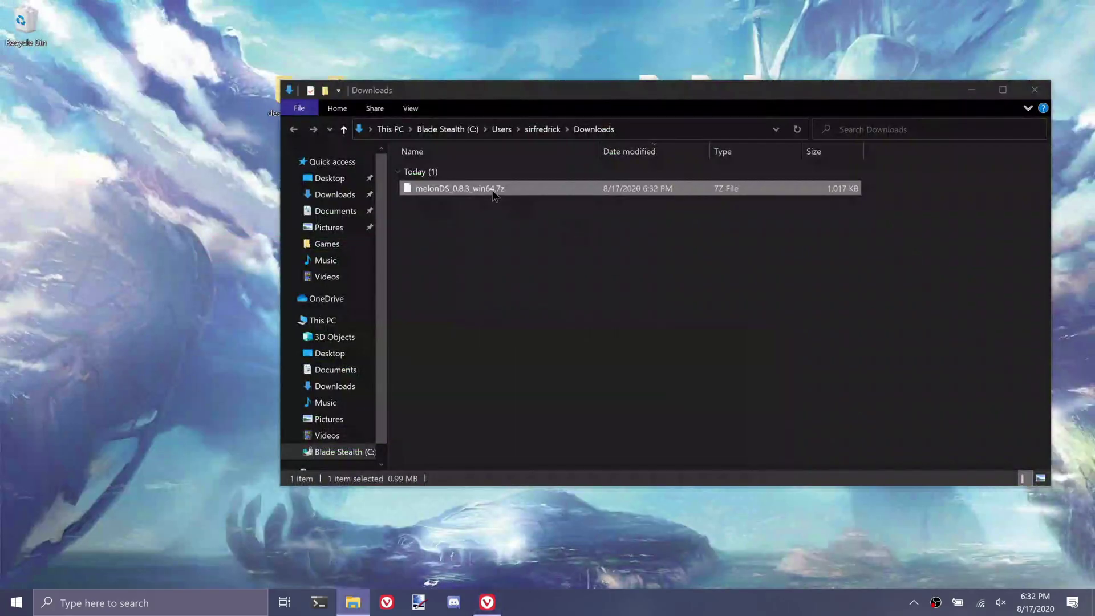
drag(494, 191, 171, 188)
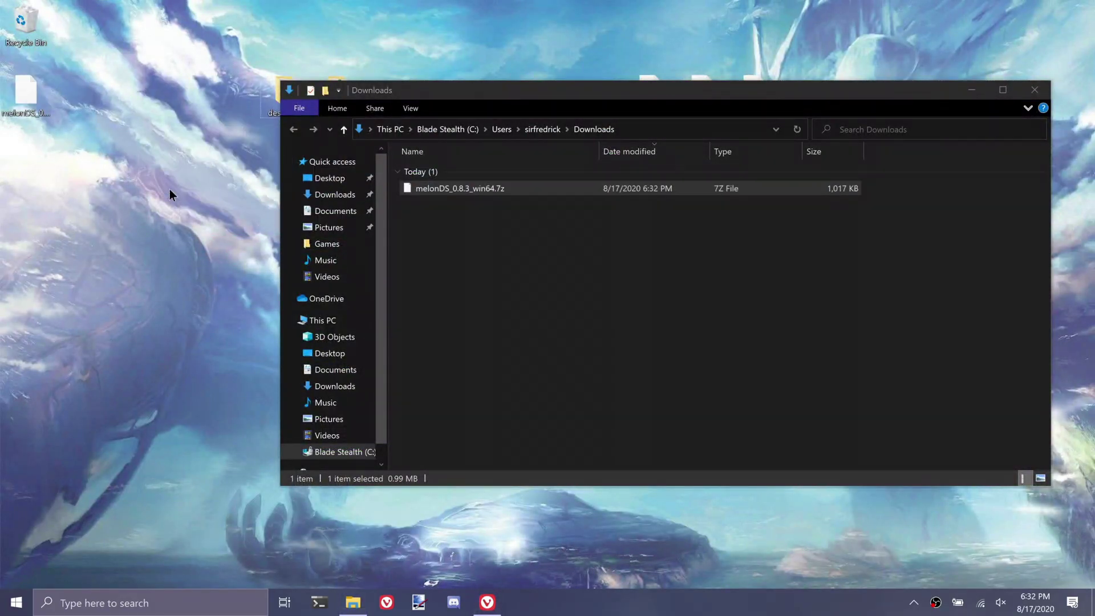
click(1036, 90)
drag(191, 186, 348, 178)
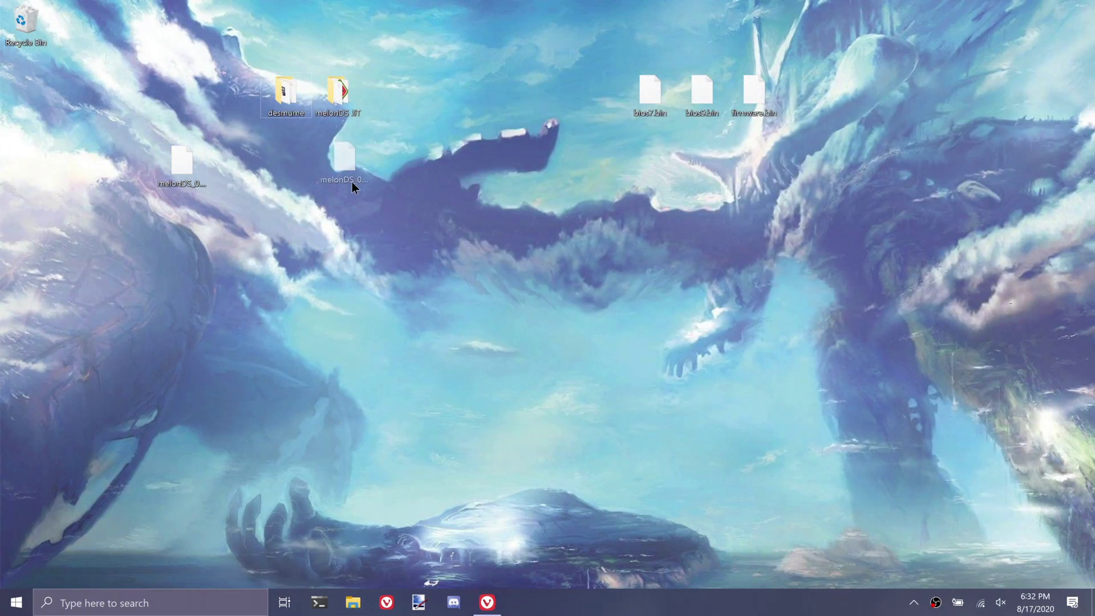
right_click(349, 179)
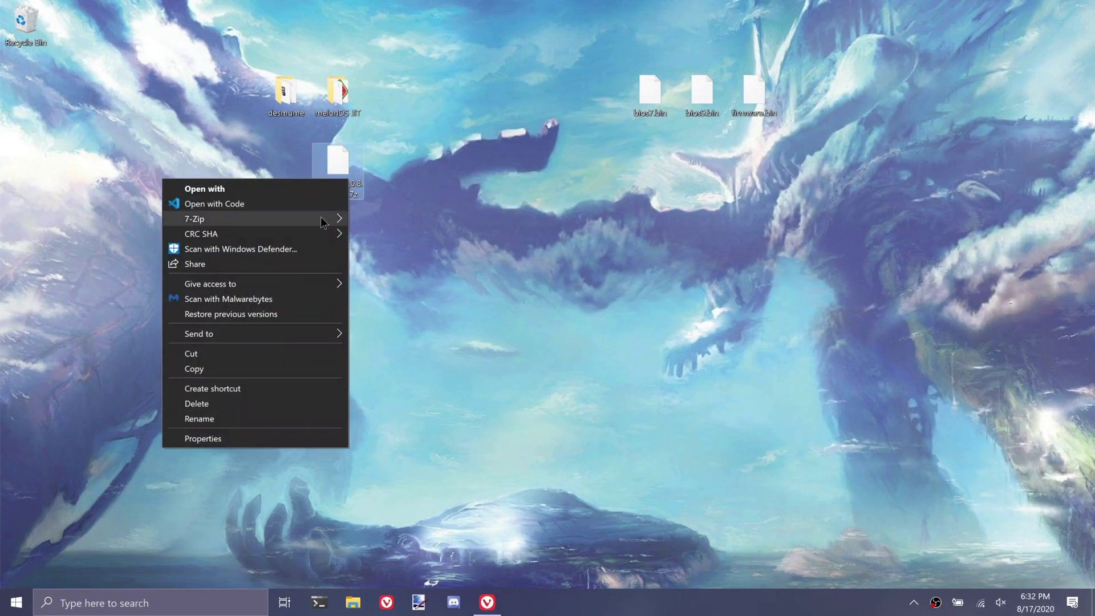
mouse_move(255, 219)
click(438, 281)
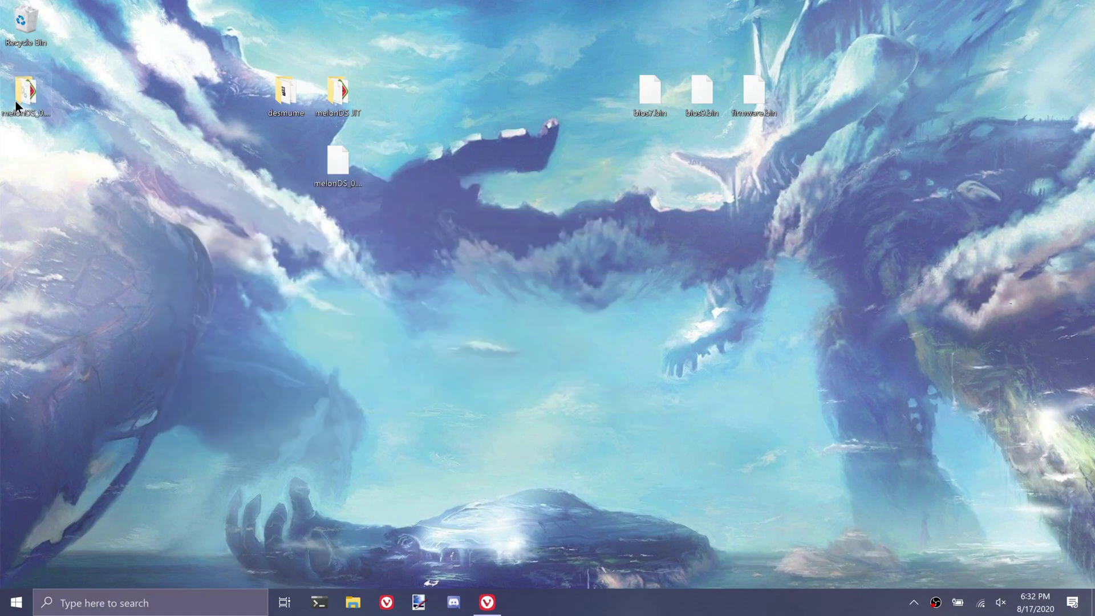
Delete the leftover archive and select the BIOS and firmware files together
drag(384, 104, 386, 104)
drag(406, 207, 307, 159)
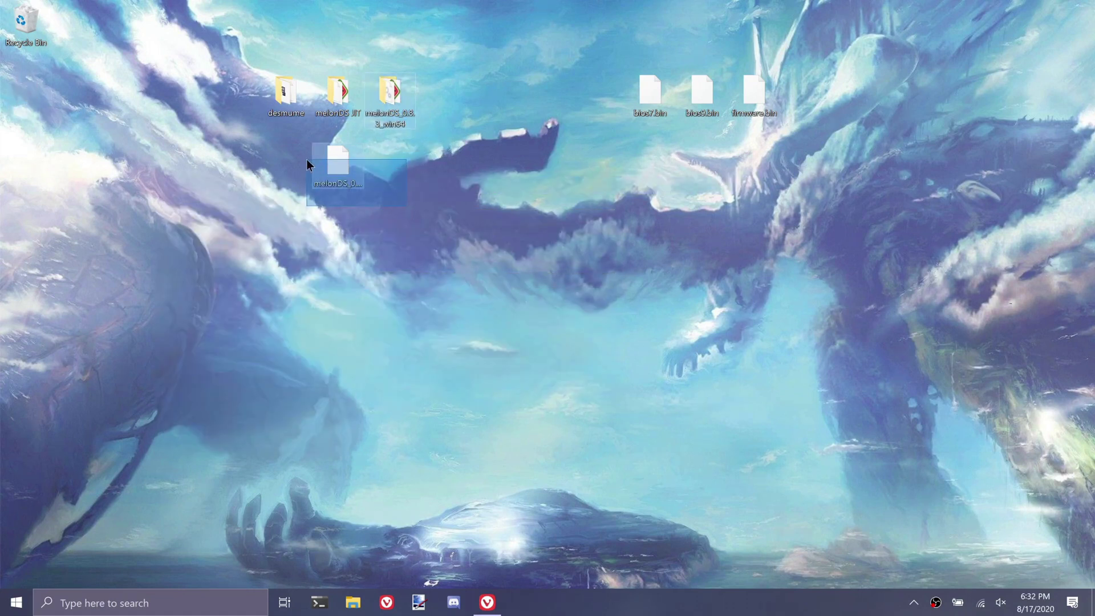
key(Delete)
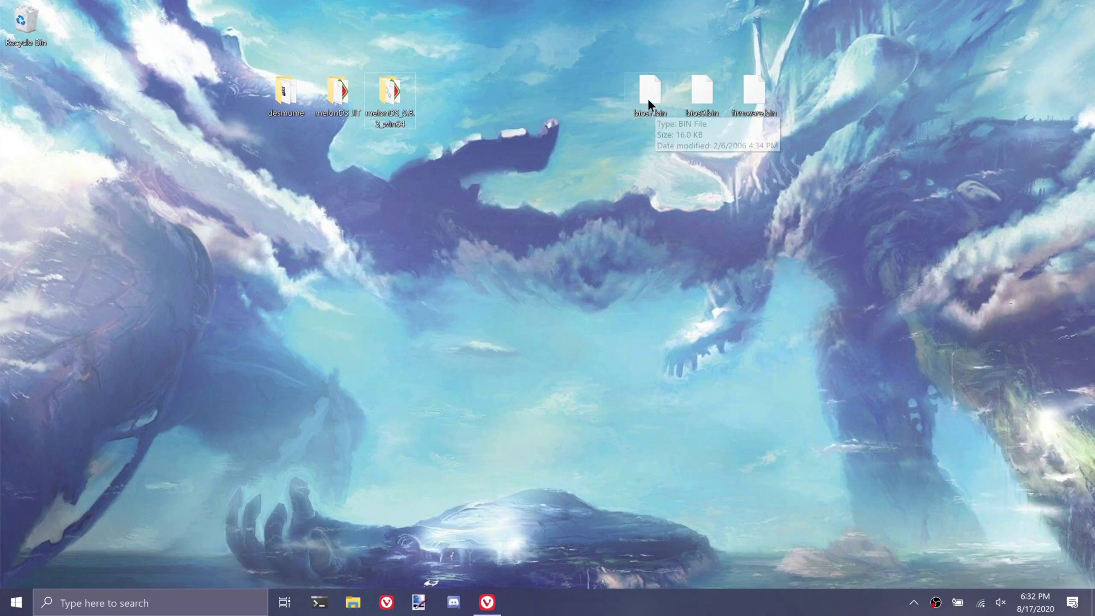
mouse_move(785, 127)
mouse_down()
mouse_move(646, 76)
mouse_move(389, 91)
mouse_up()
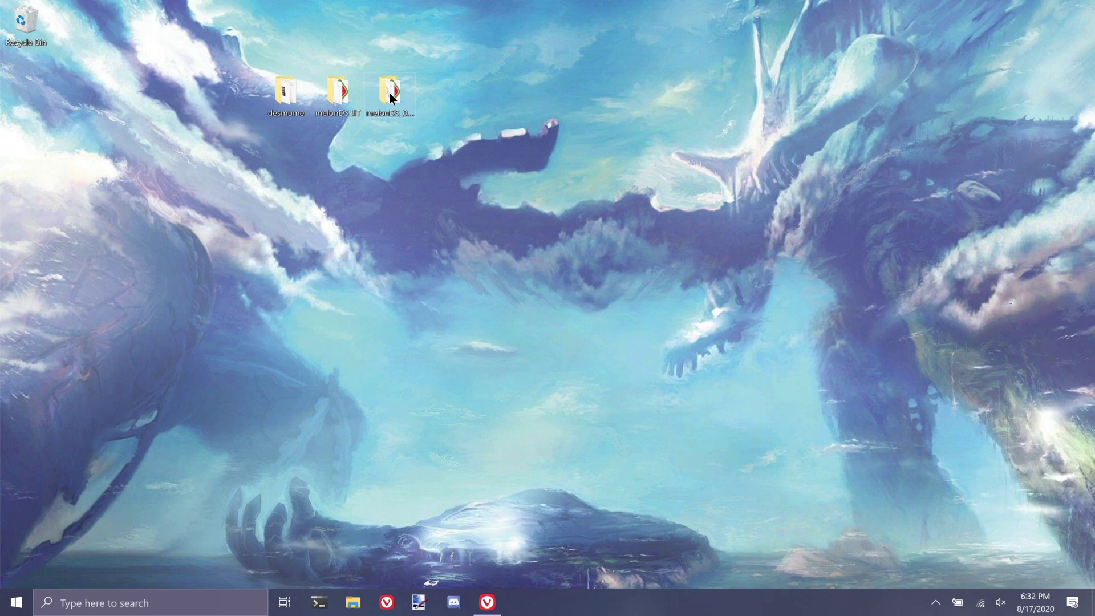
Open the melonDS folder, check Boot game directly and Enable JIT recompiler, and clear the block size
double_click(389, 92)
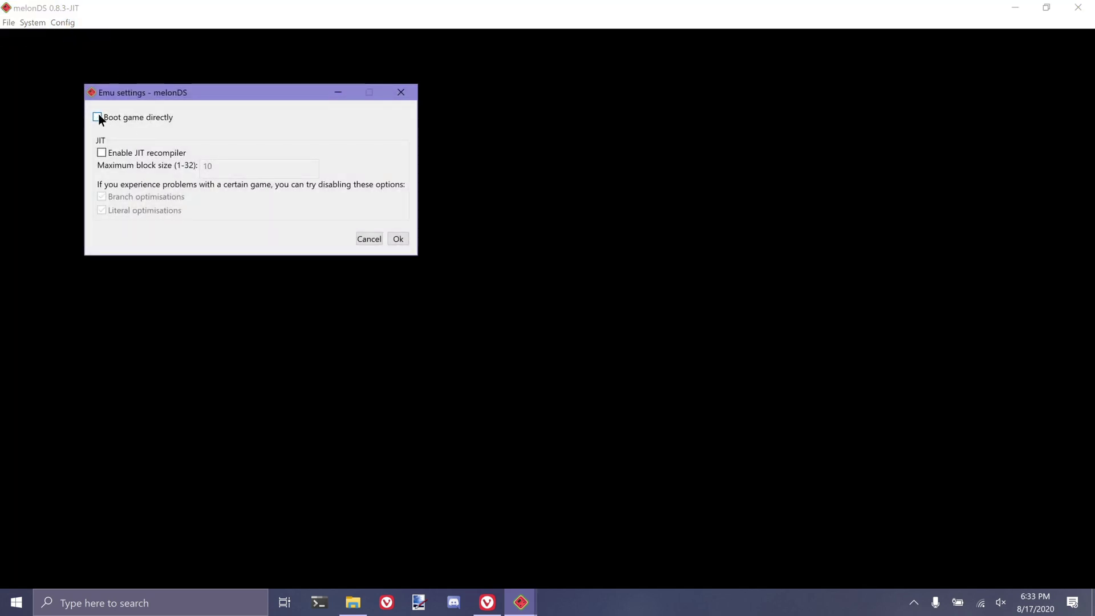
click(99, 118)
click(102, 153)
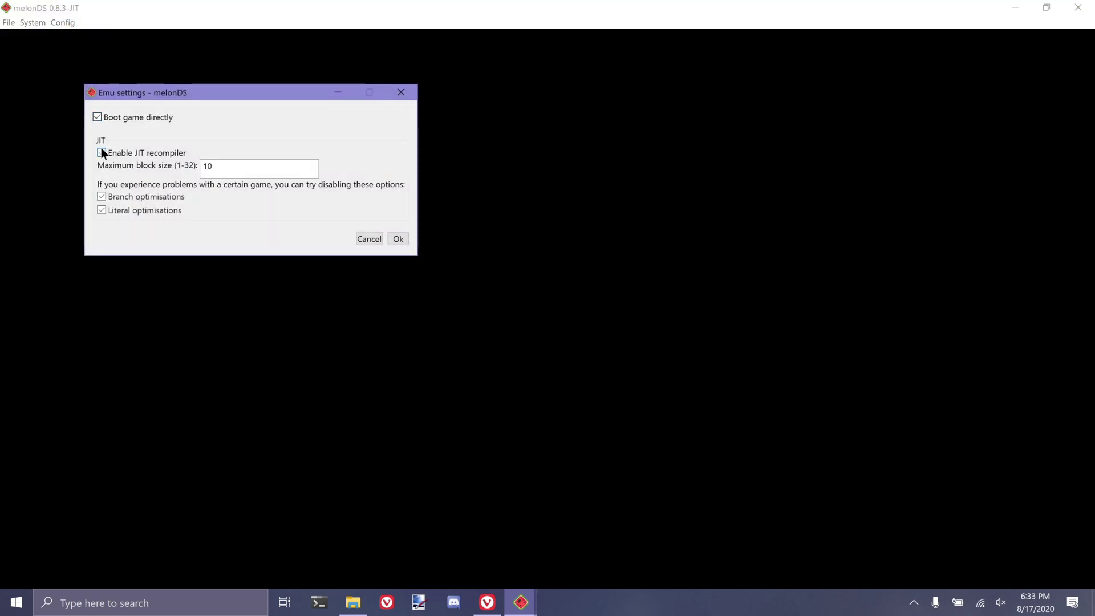
click(217, 163)
key(BackSpace)
key(BackSpace)
text(30)
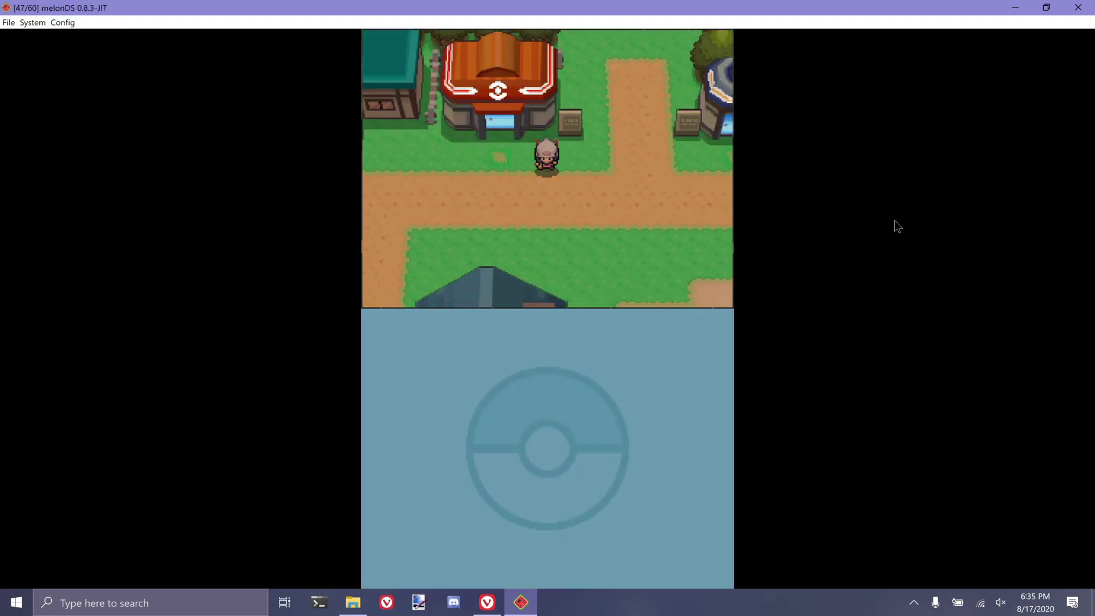
Walk the Pokémon Diamond character up, down, left and right around town
key(Down)
key(Up)
key(Left)
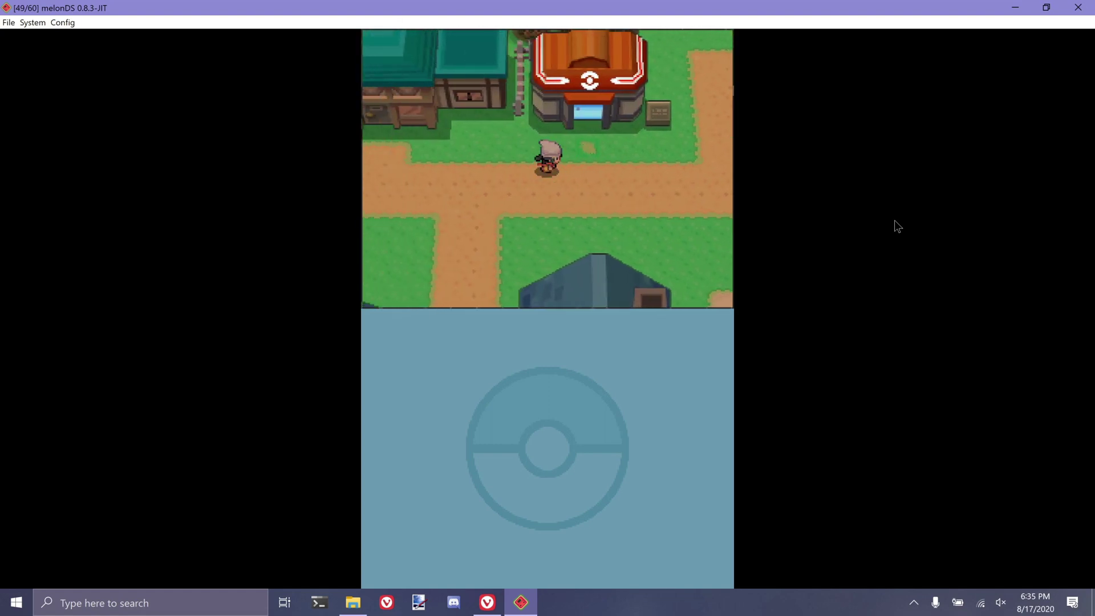
key(Right)
key(Down)
key(Left)
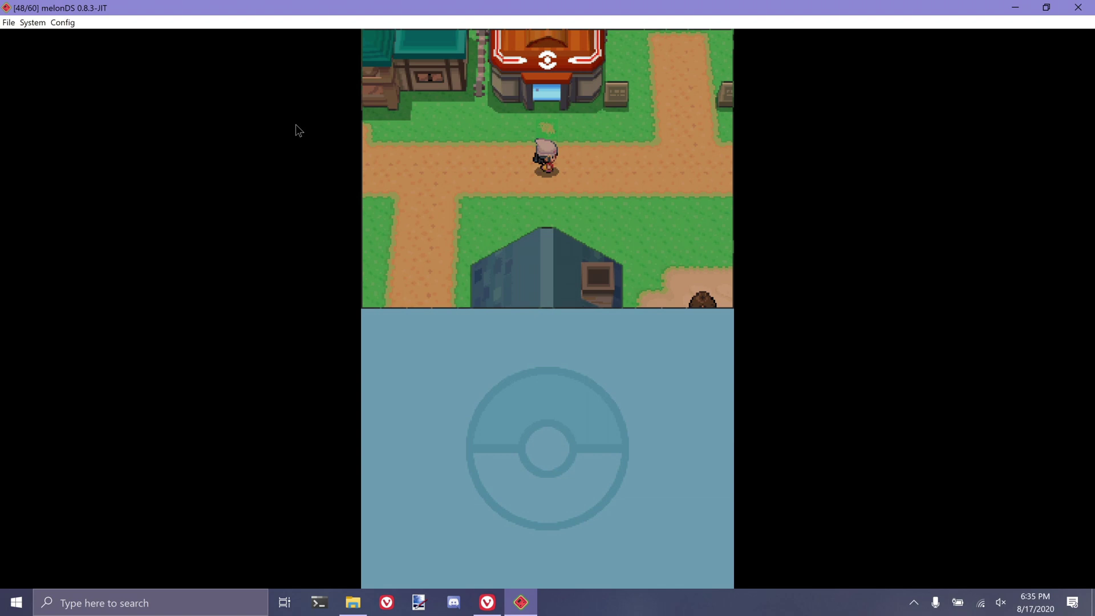
Switch the melonDS 3D renderer to OpenGL in Video settings and apply it
click(68, 26)
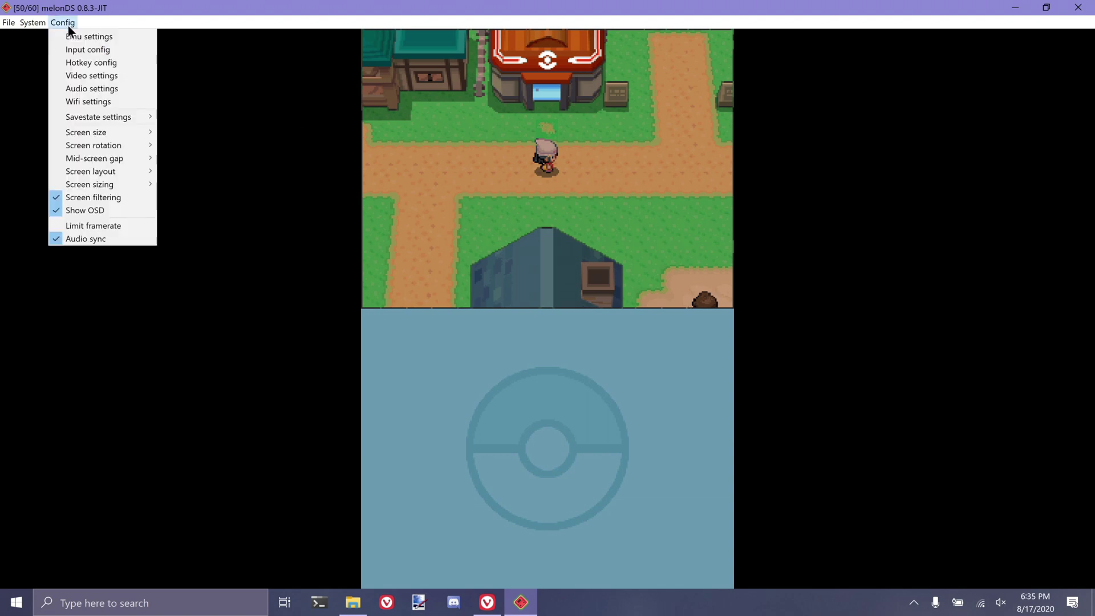
click(110, 76)
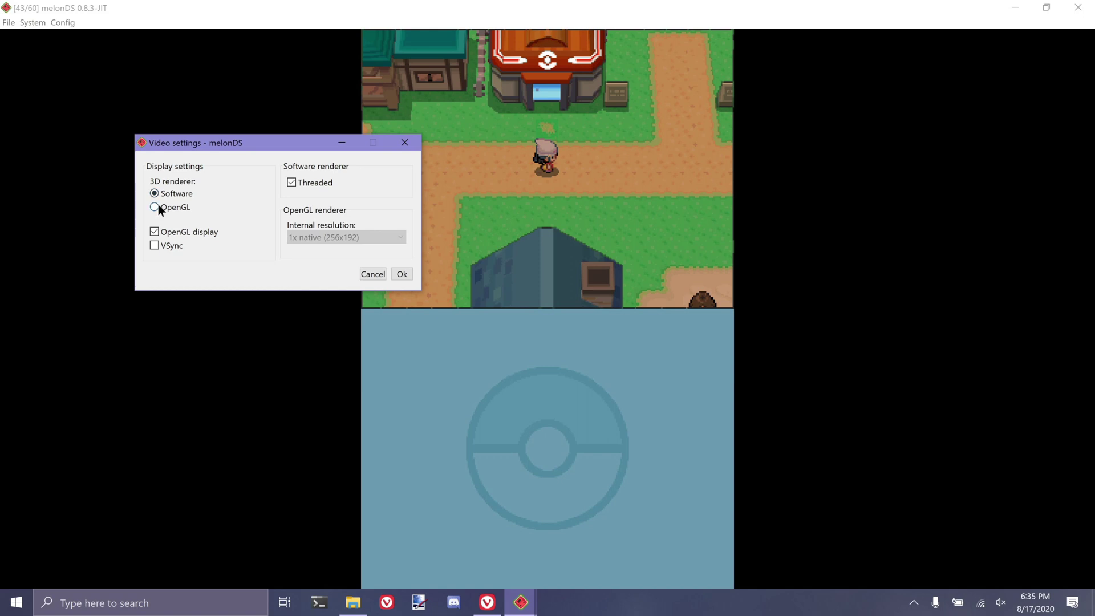
click(159, 207)
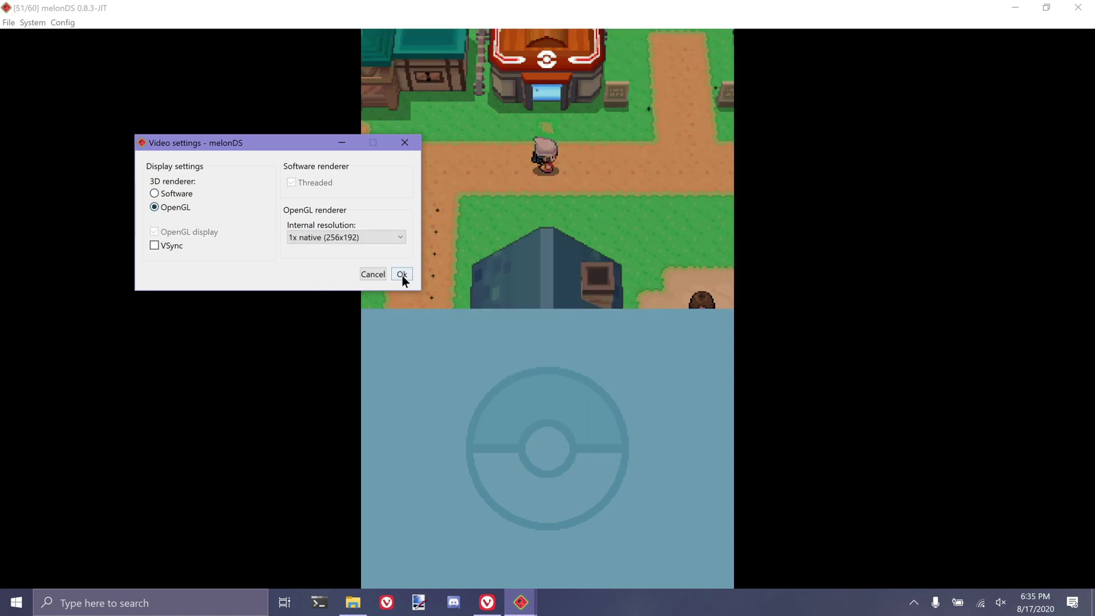
click(401, 275)
Walk the character back and forth and left past the Pokémon Center
key(Left)
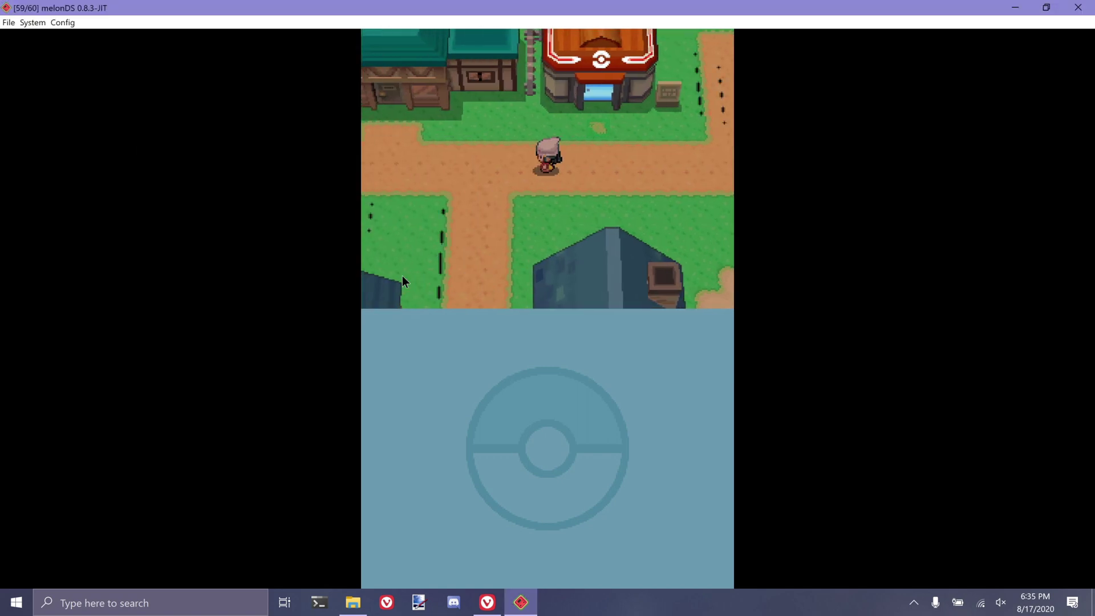
key(Left)
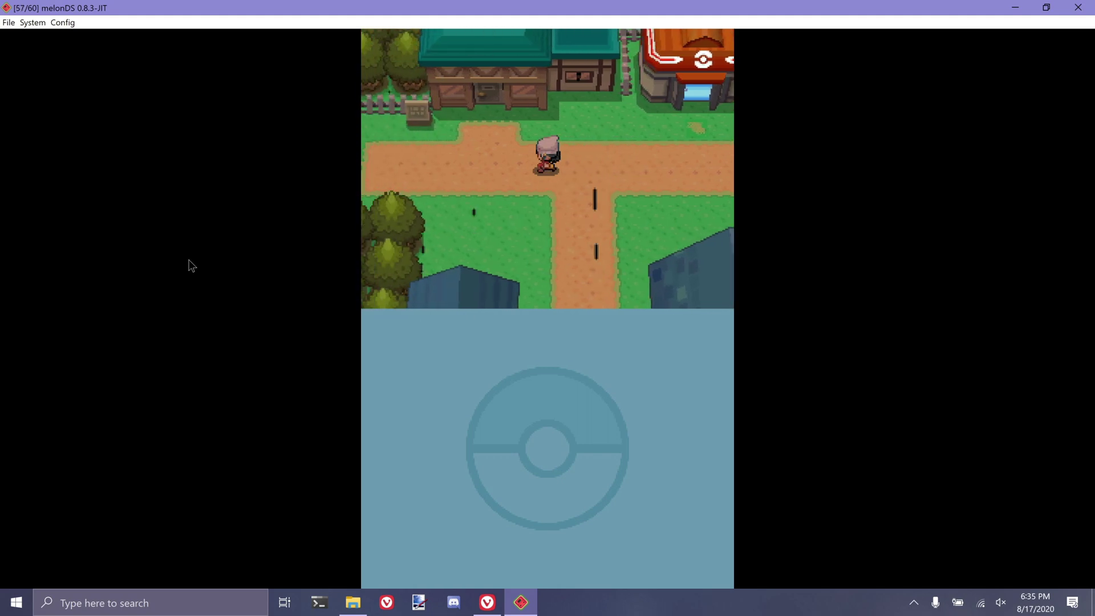
key(Right)
key(Right)
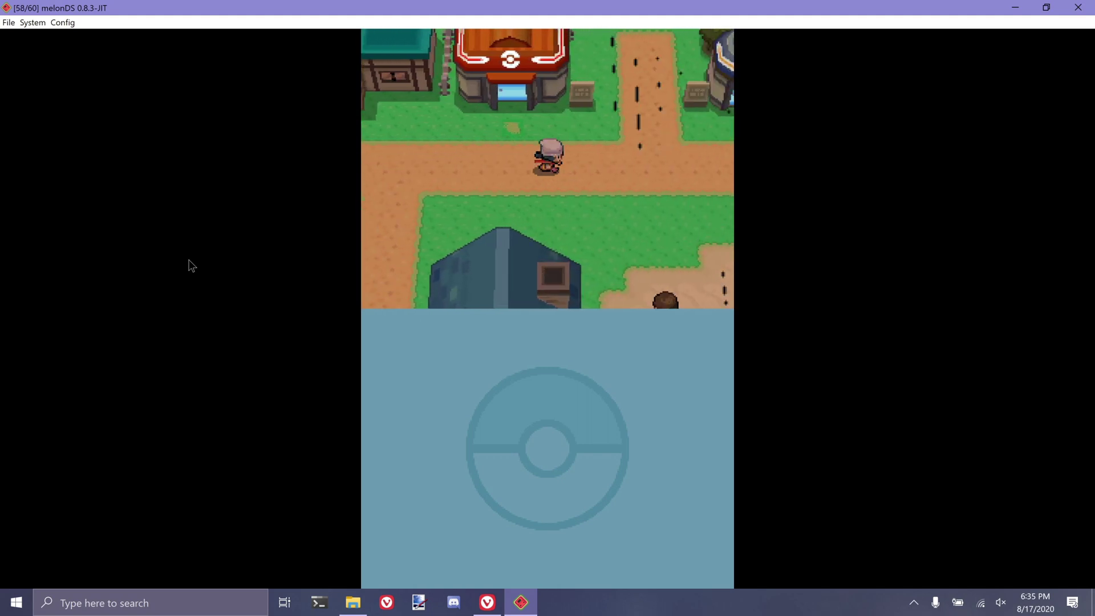
key(Left)
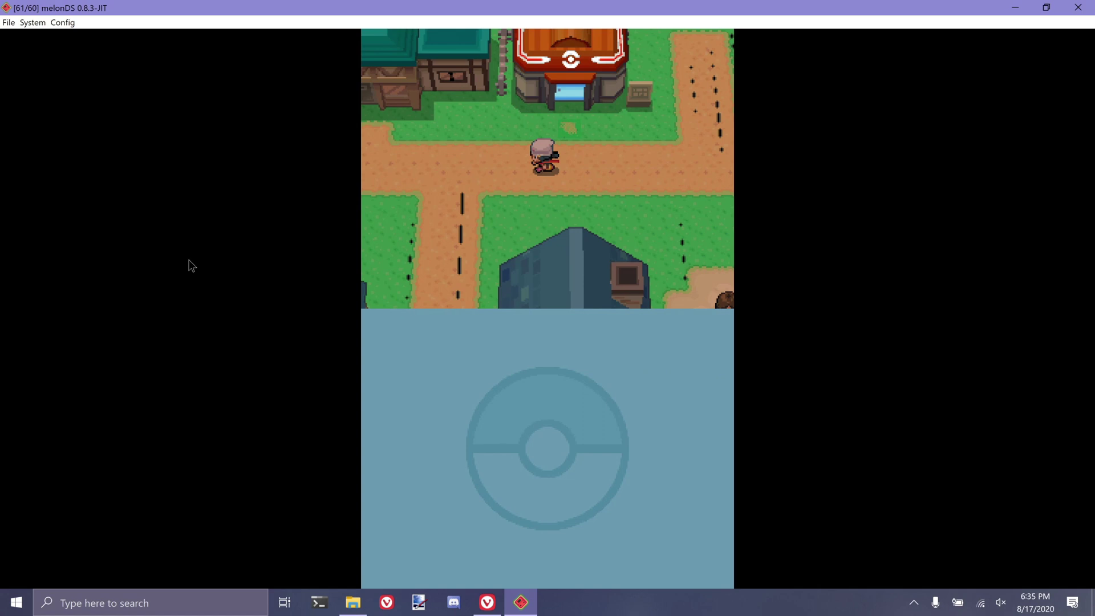
Set the internal resolution to 2x native (512x384) in Video settings and apply it
click(62, 23)
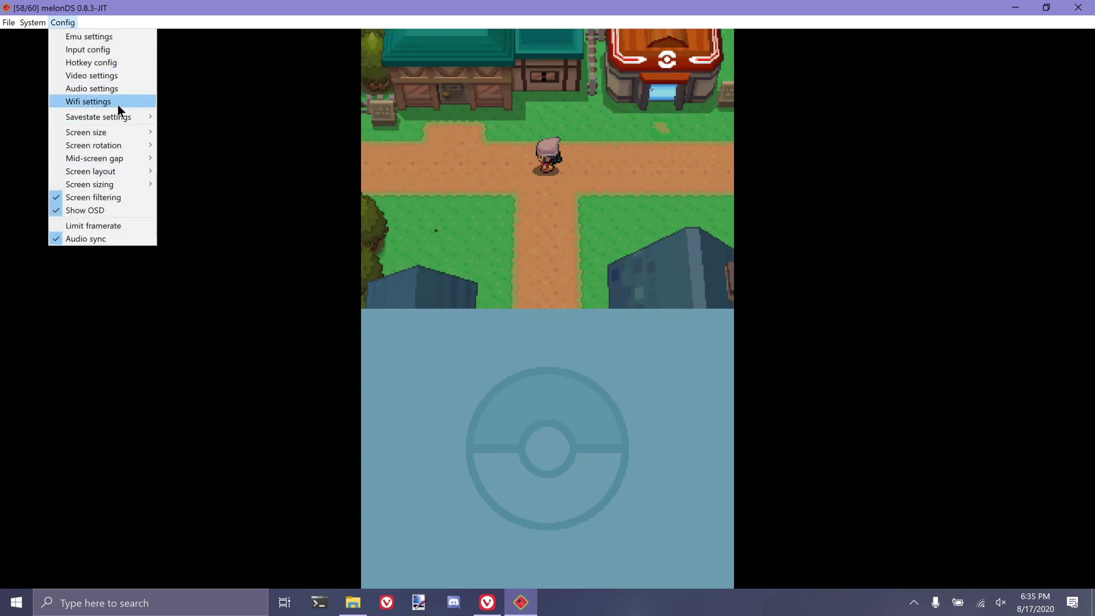
click(117, 78)
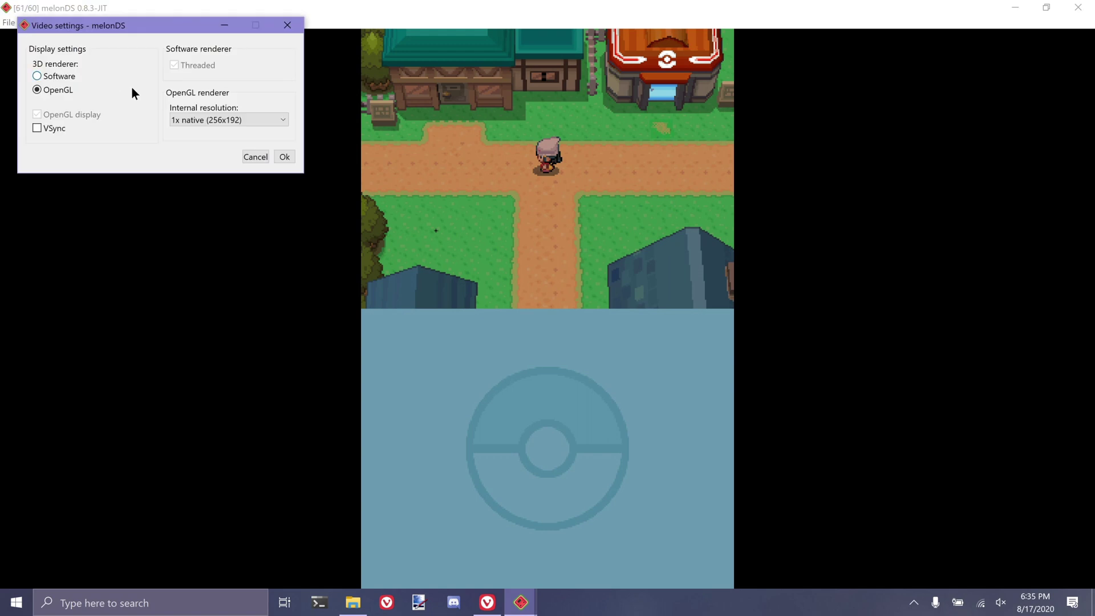
click(190, 121)
click(200, 148)
click(202, 120)
click(202, 135)
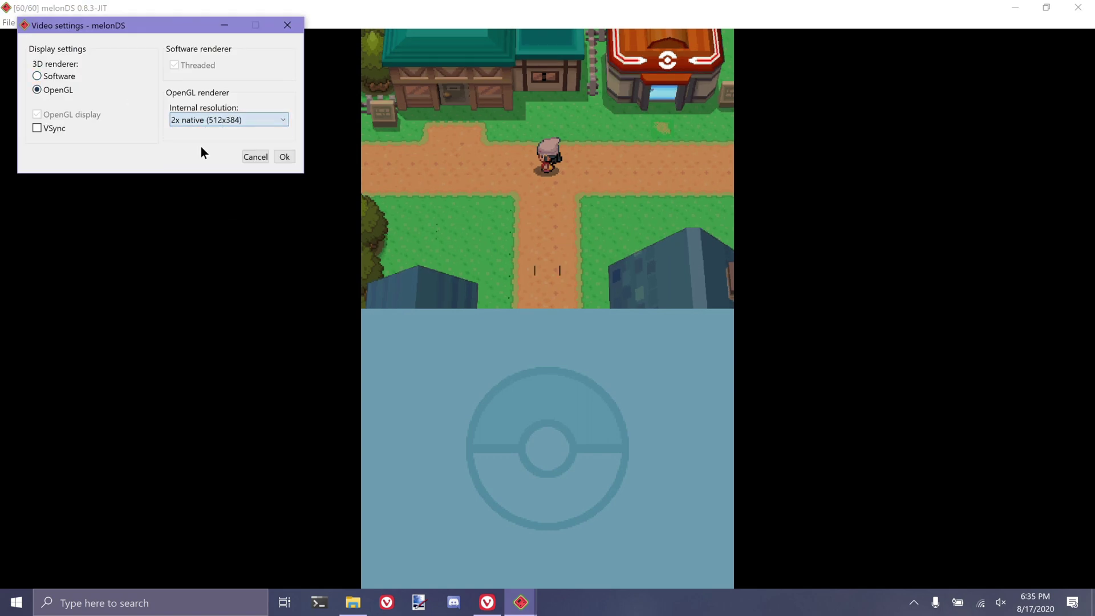
click(283, 159)
Walk the character left, then right toward the Pokémon Center
key(Left)
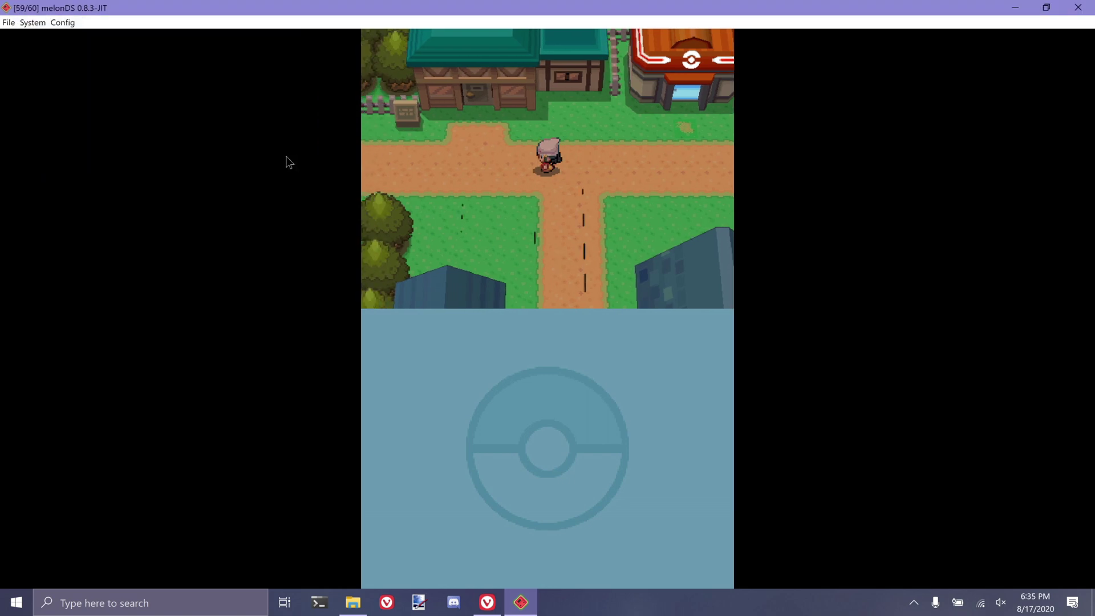
key(Right)
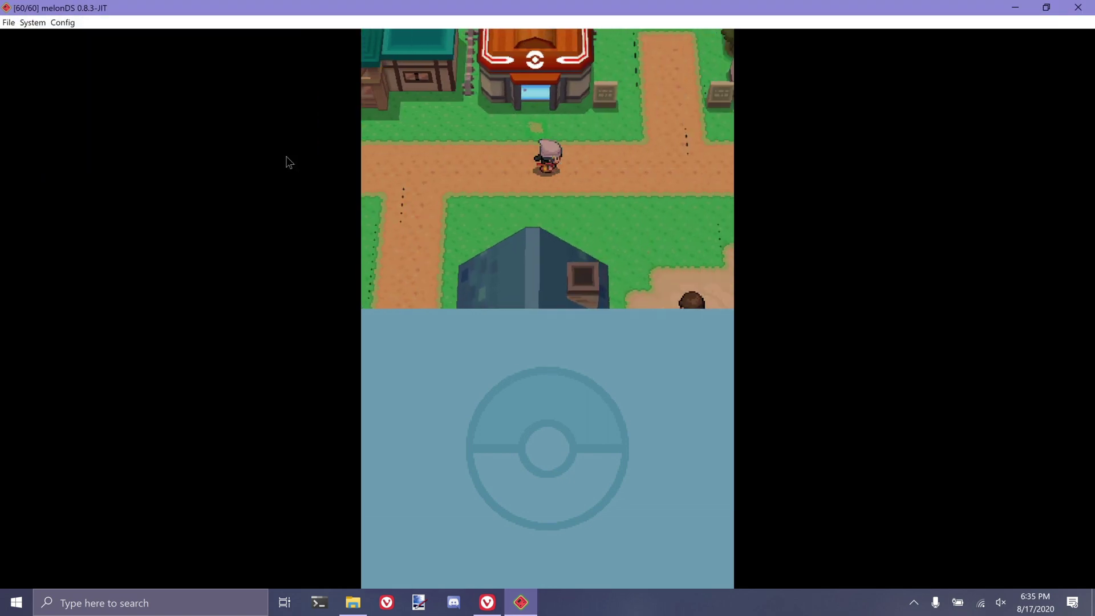
key(Right)
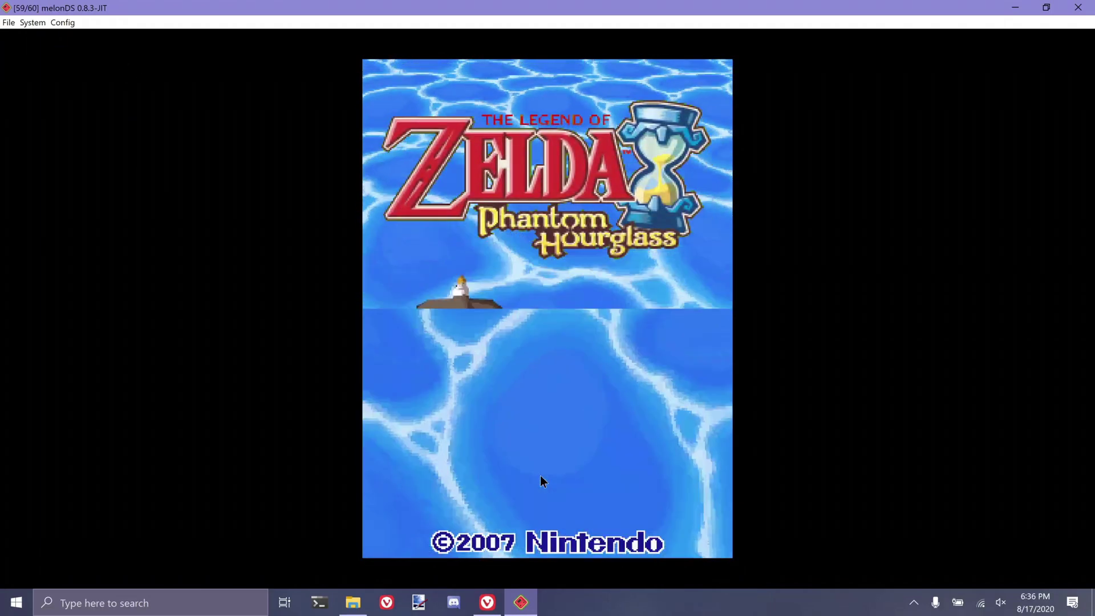
Skip the title screen, start the Linebeck save file, and drag Link away from the cave
click(541, 477)
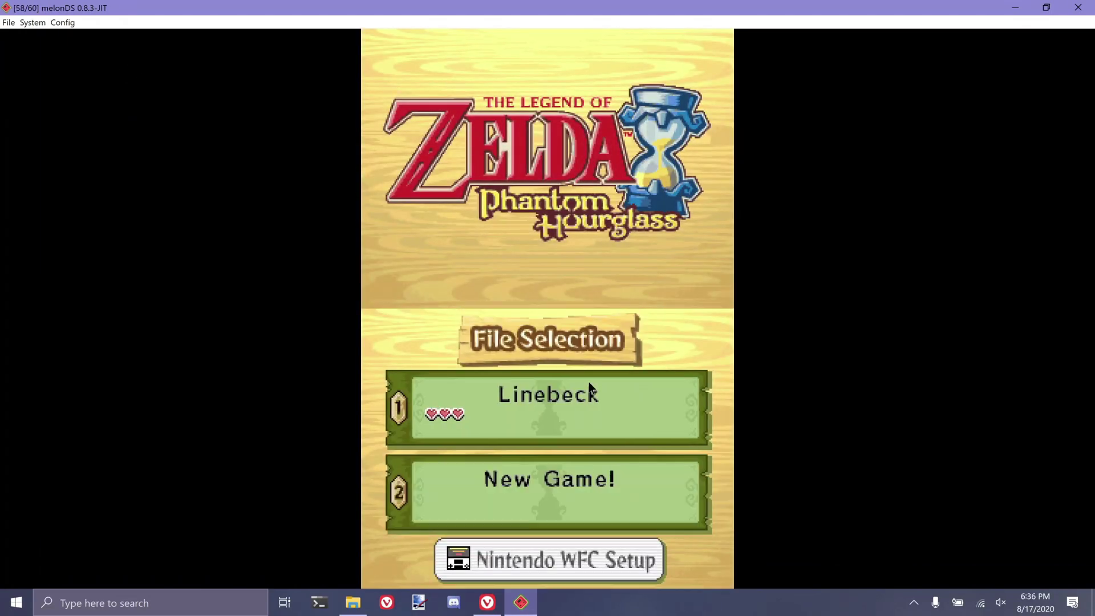
click(591, 386)
click(630, 424)
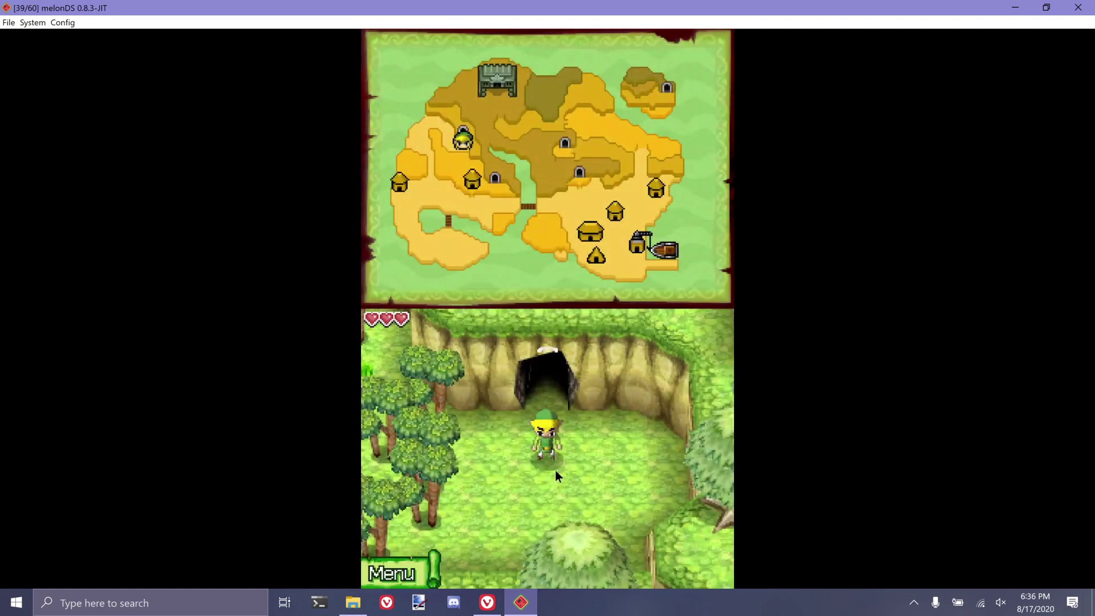
mouse_move(555, 470)
mouse_down()
mouse_move(625, 358)
mouse_move(453, 416)
mouse_move(500, 466)
mouse_move(581, 450)
mouse_move(438, 481)
mouse_move(590, 488)
mouse_up()
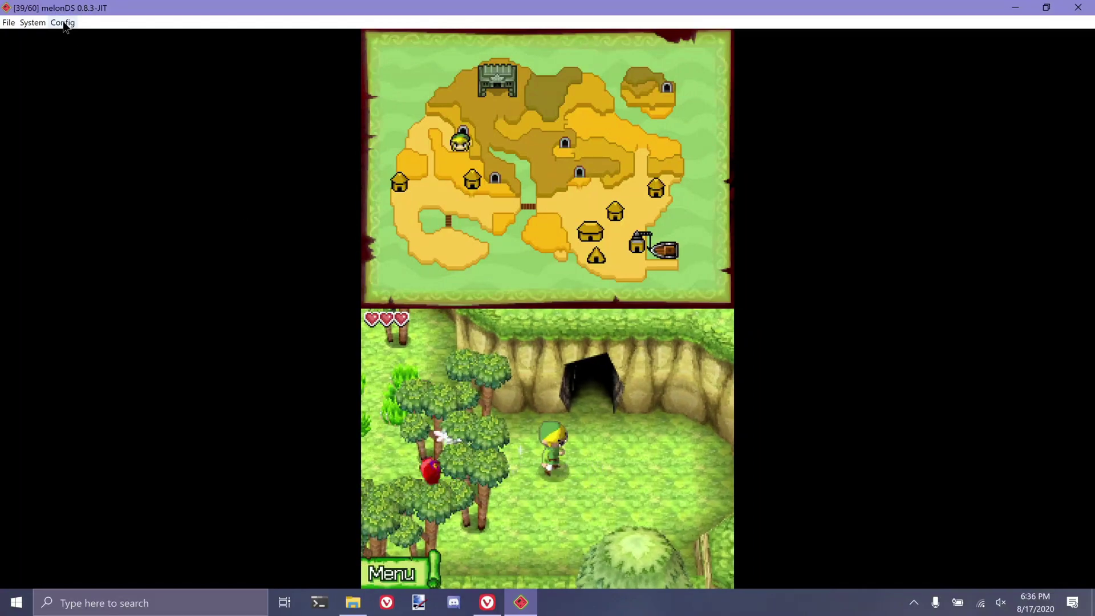
click(63, 23)
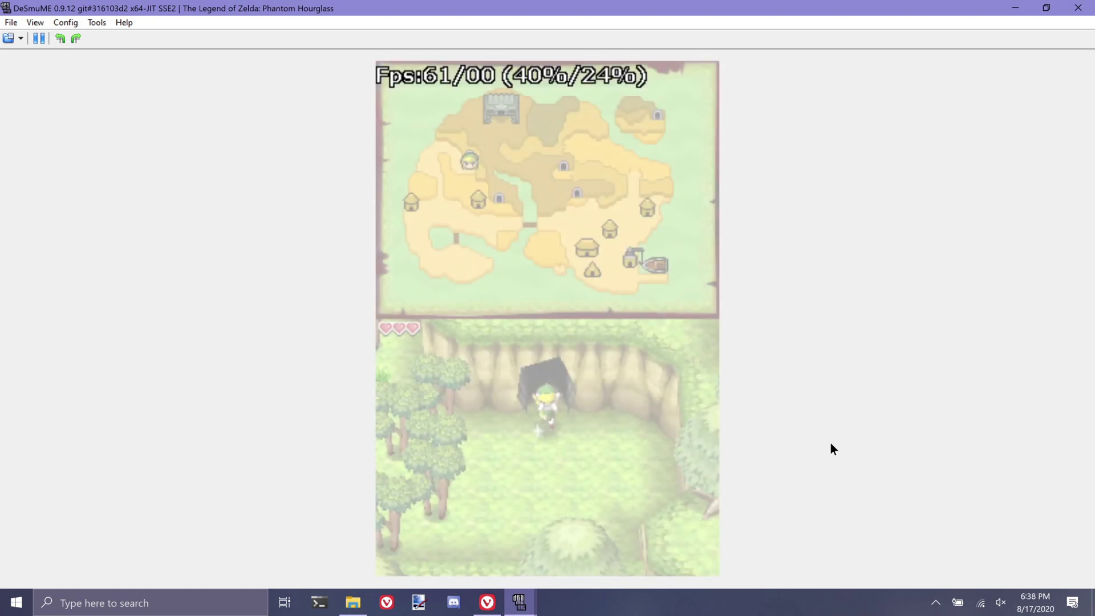
Drag on DeSmuME's bottom screen to walk Link up and to the left
mouse_move(569, 471)
mouse_down()
mouse_move(526, 412)
mouse_move(492, 408)
mouse_move(544, 488)
mouse_up()
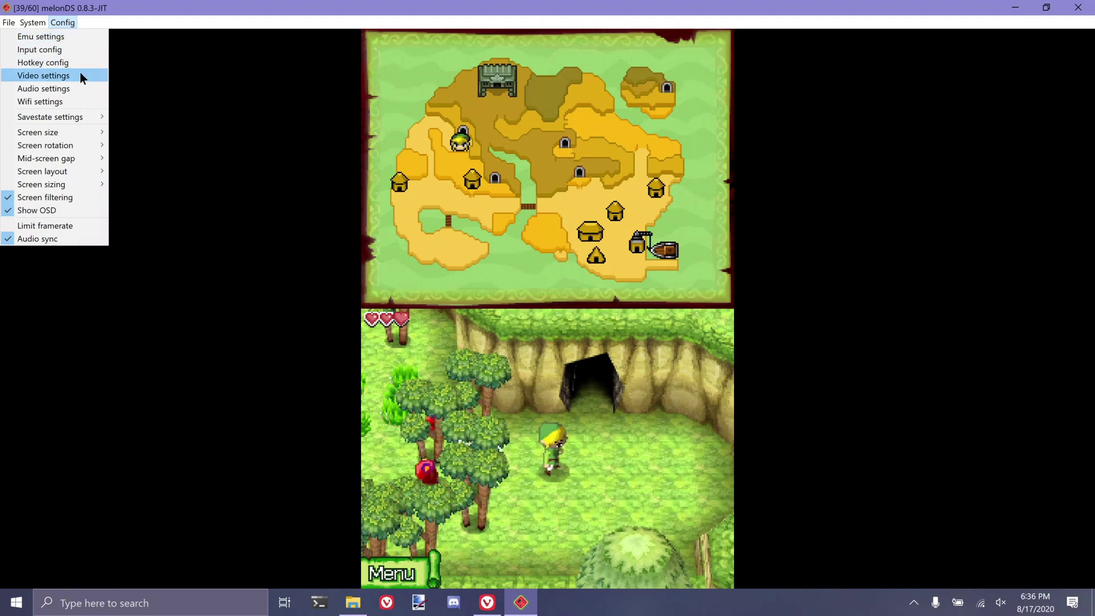
Set video to OpenGL at 1x native (256x192), then walk Link through the forest clearing
click(79, 77)
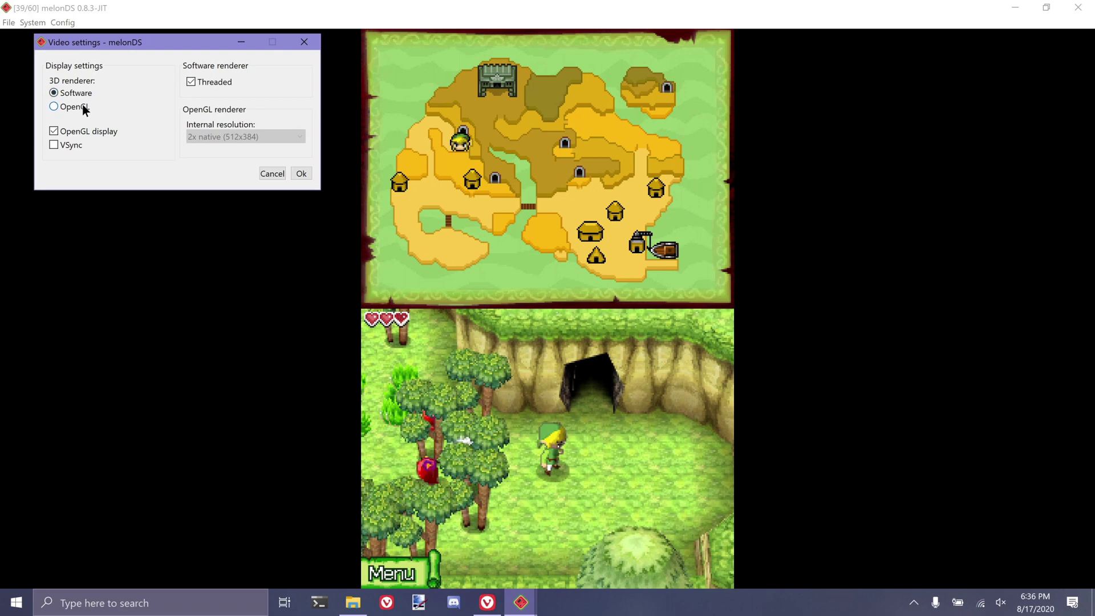
click(82, 106)
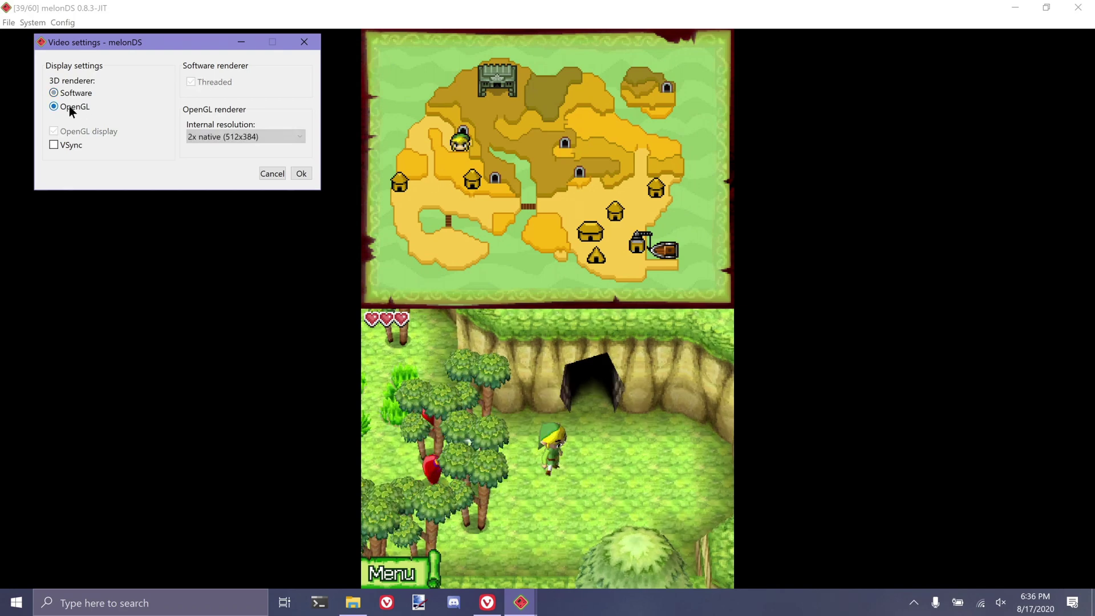
click(241, 138)
click(241, 138)
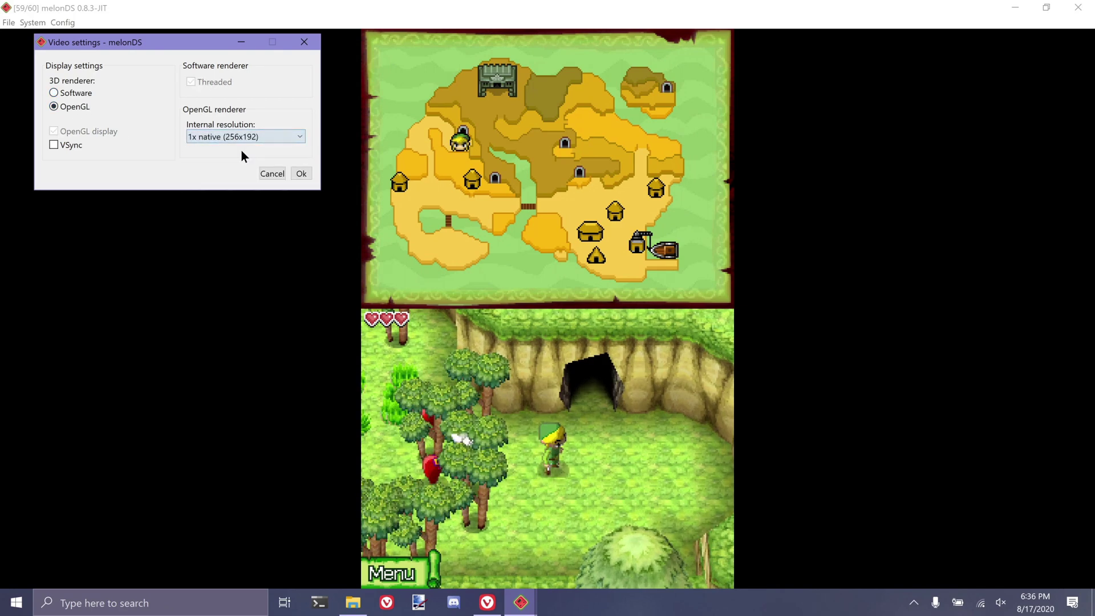
click(302, 172)
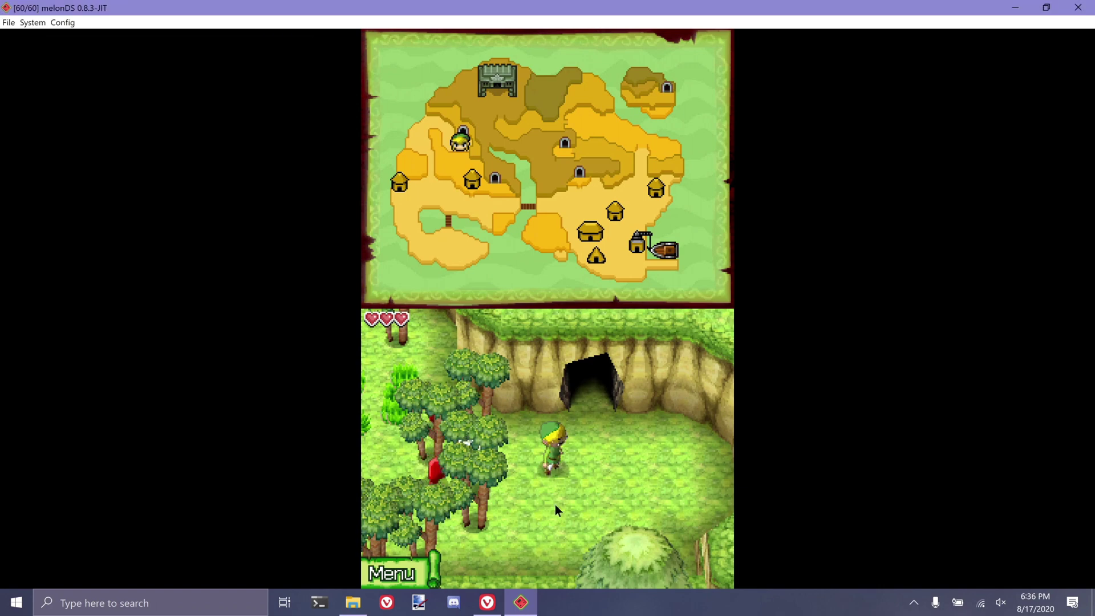
drag(599, 520, 424, 362)
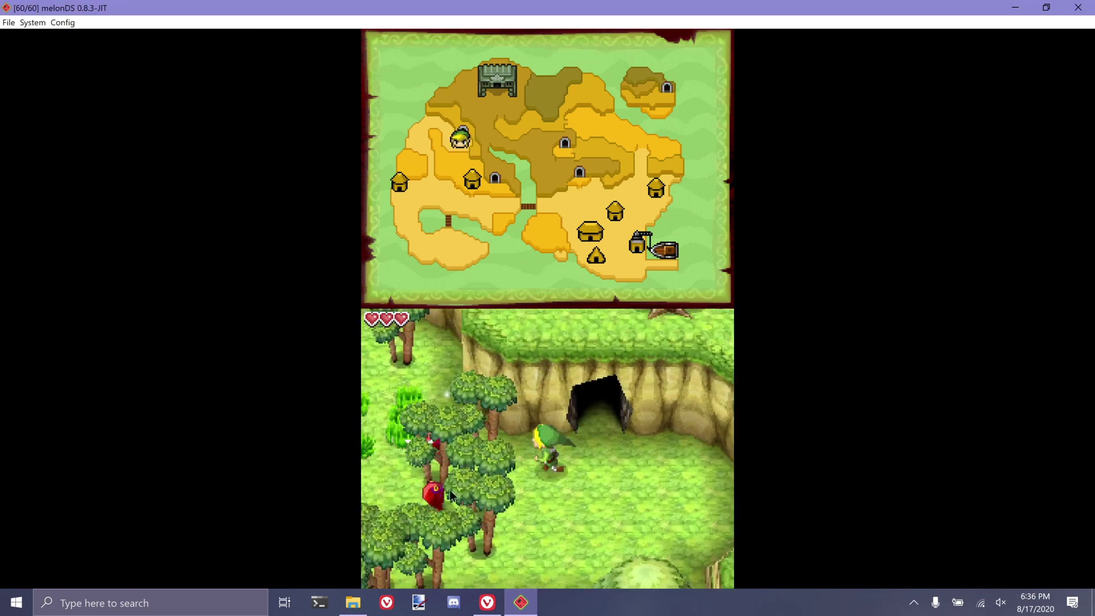